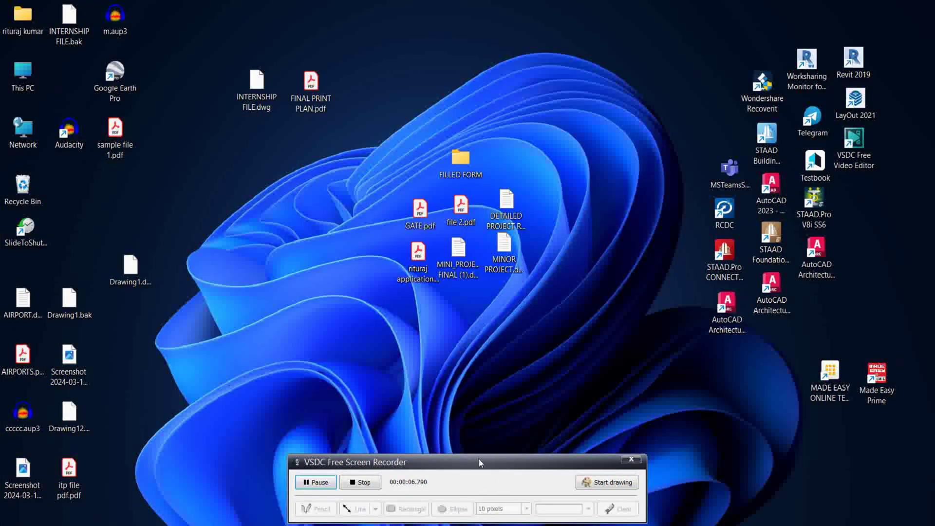
Create a new blank drawing, Drawing2.dwg, from the Start tab.
left_click_drag(480, 459, 219, 525)
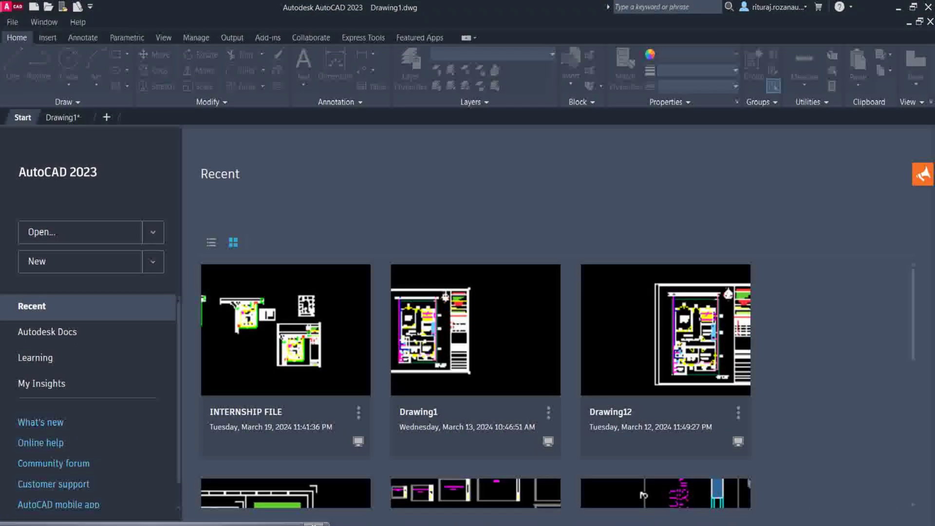
left_click(58, 261)
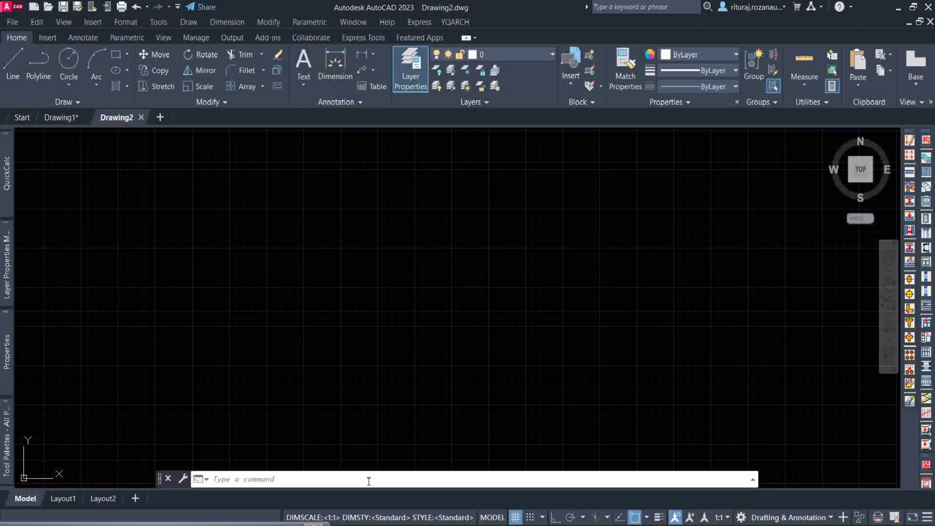
type("u")
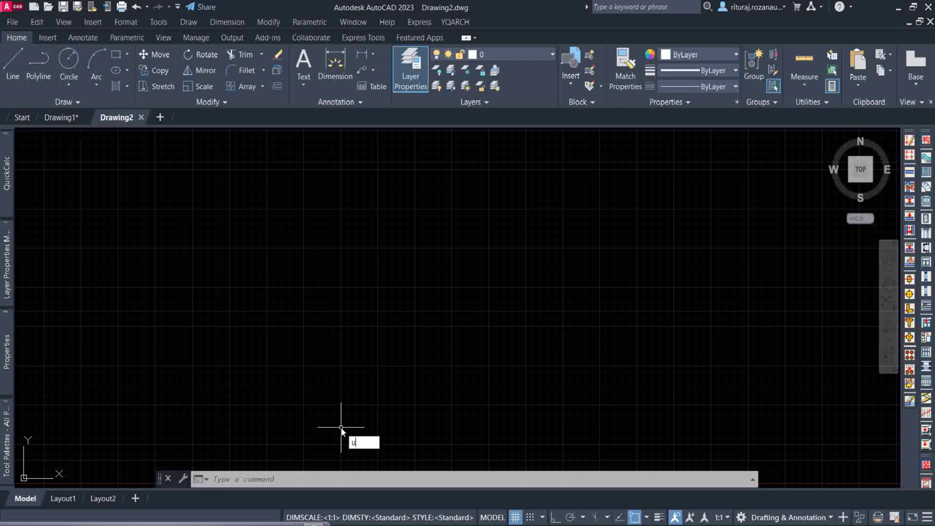
type("n")
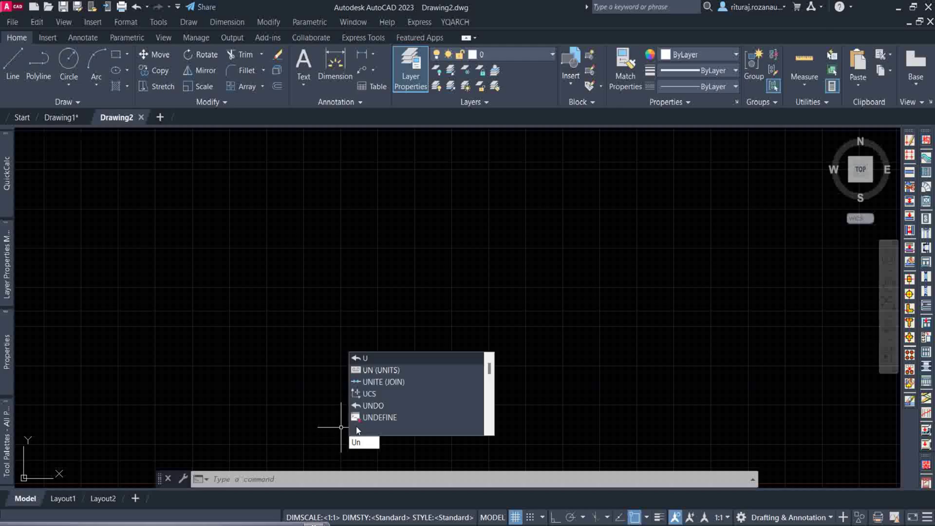
Set units (UN) to Engineering length, 0'-0" precision, insertion scale Inches, and confirm.
key("Return")
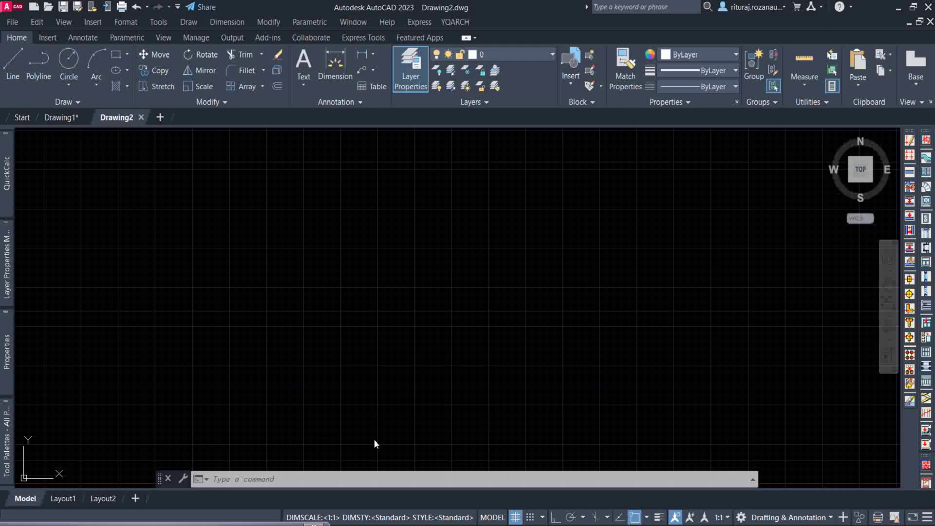
left_click(410, 179)
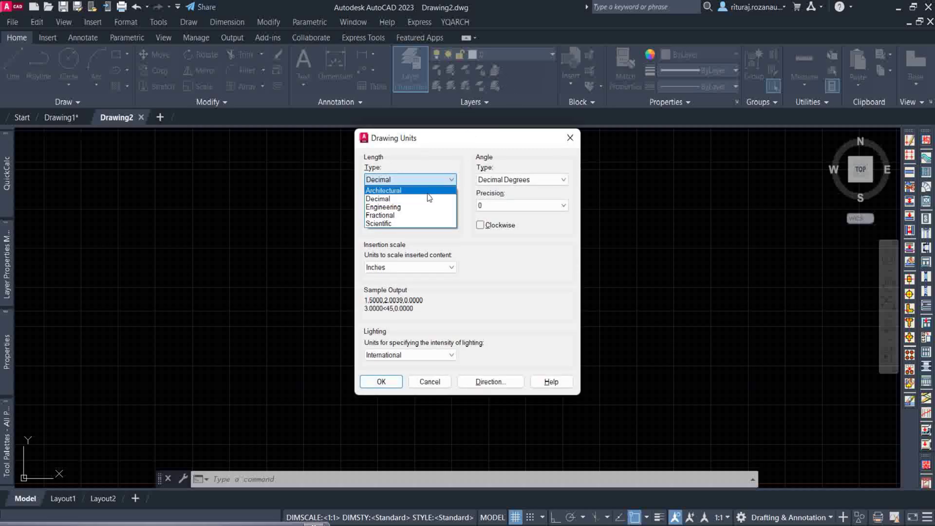
left_click(391, 207)
left_click(416, 205)
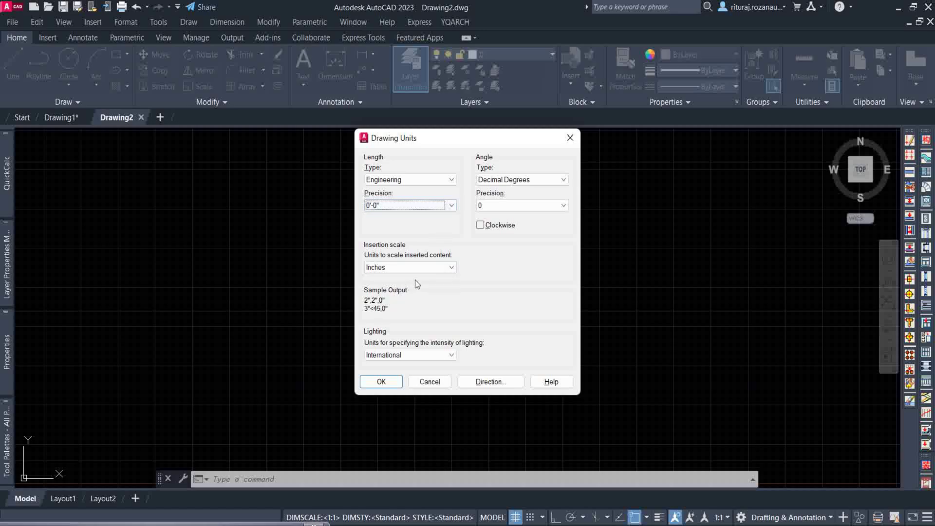
left_click(409, 268)
left_click(410, 355)
left_click(380, 382)
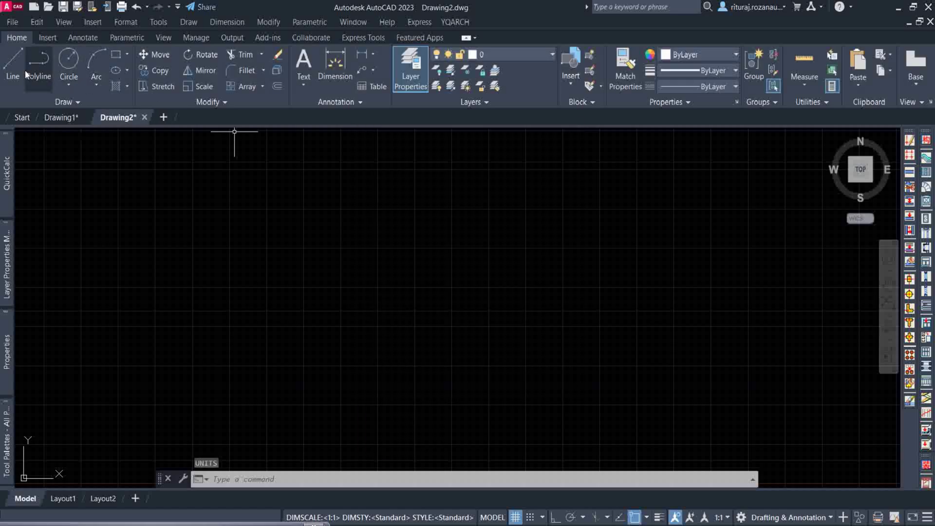
Expand the PDF Import choices on the Insert ribbon, then minimise AutoCAD to the desktop.
left_click(46, 37)
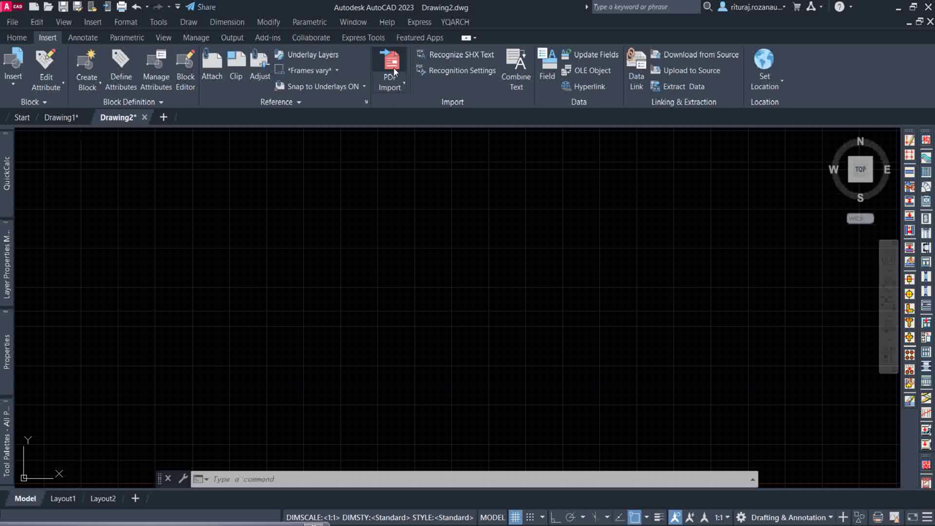
left_click(398, 86)
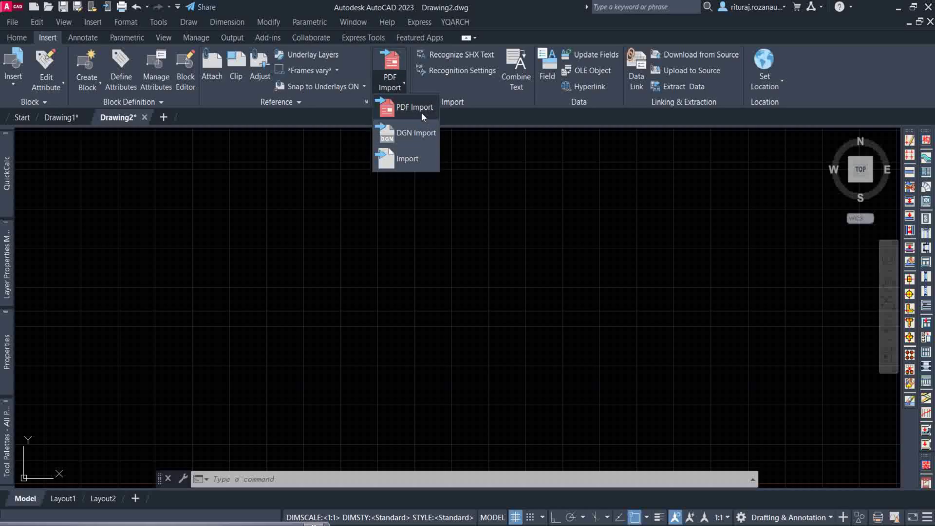
left_click(409, 155)
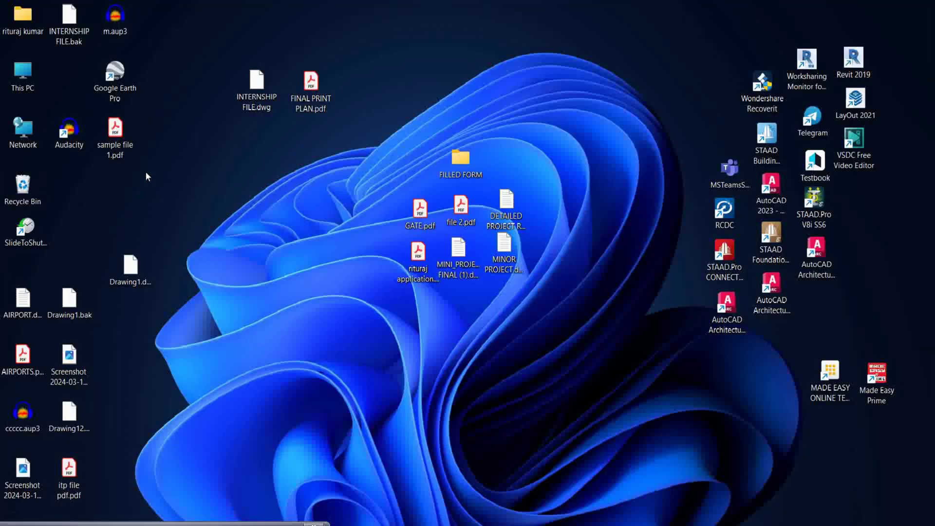
View sample file 1.pdf in Acrobat Reader at 200%, panned to the title block.
left_click_drag(116, 135, 464, 80)
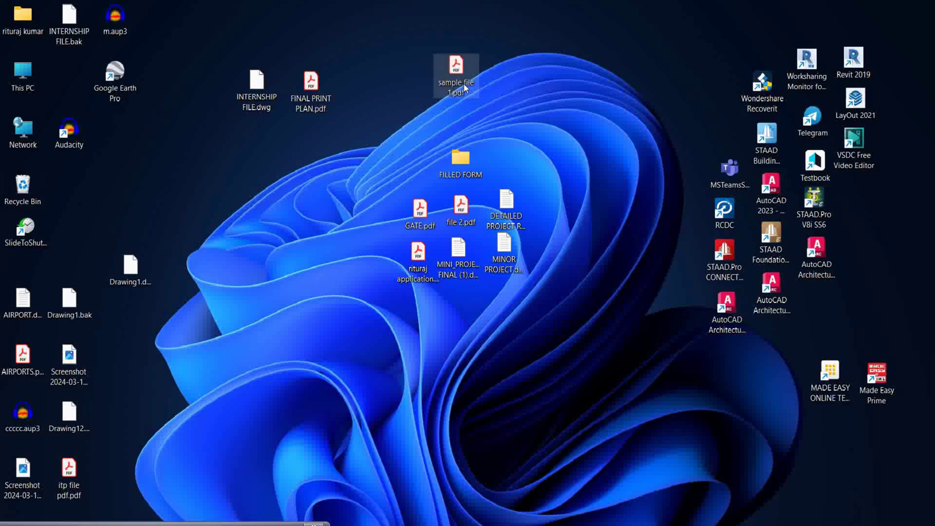
double_click(463, 84)
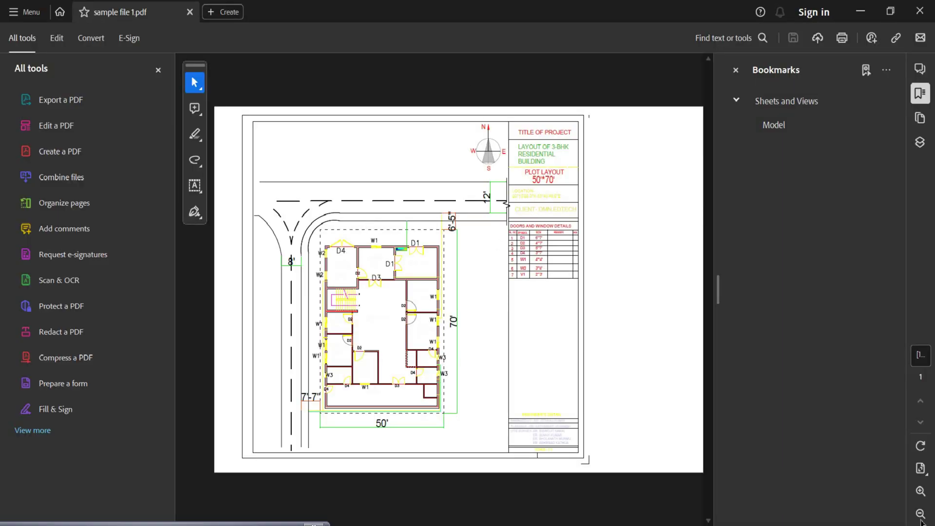
left_click(921, 491)
left_click(920, 491)
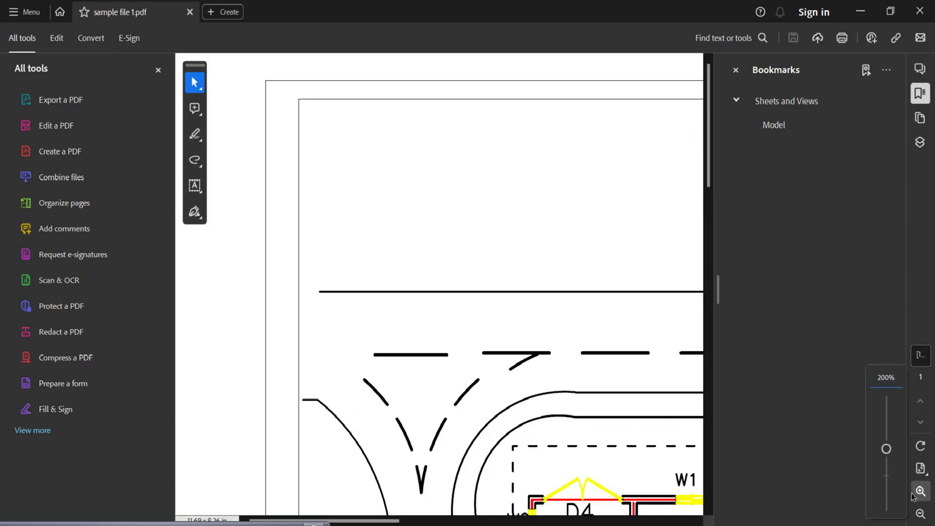
left_click_drag(482, 416, 328, 383)
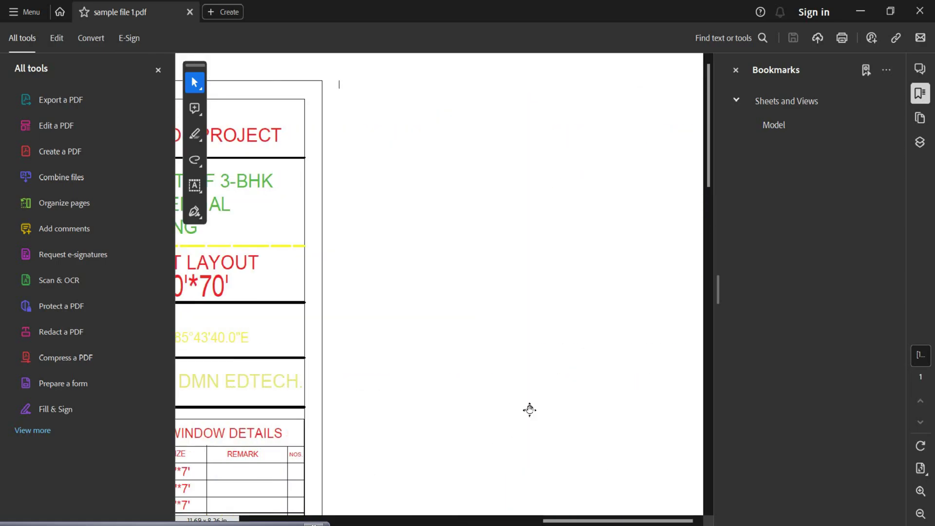
scroll(339, 382, "down", 3)
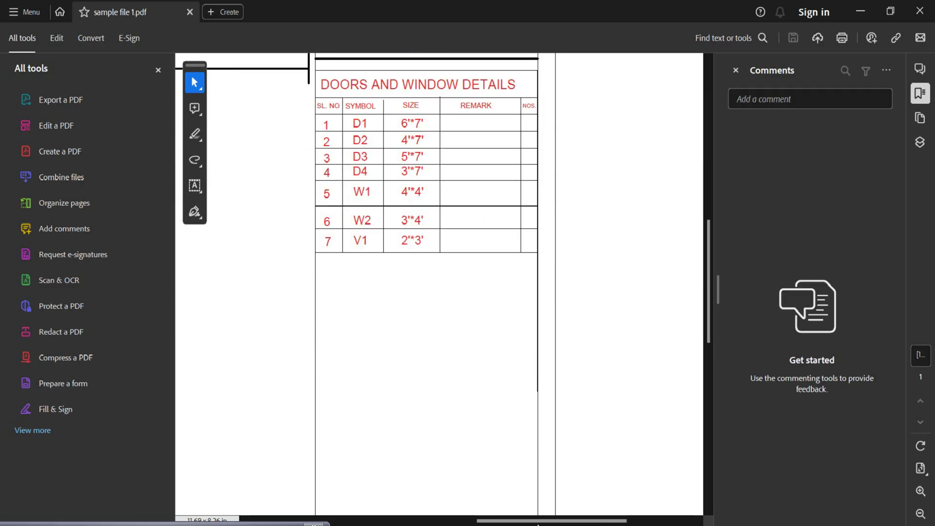
Review the floor plan, zoom back out to the whole sheet and close Acrobat Reader.
left_click_drag(537, 524, 483, 524)
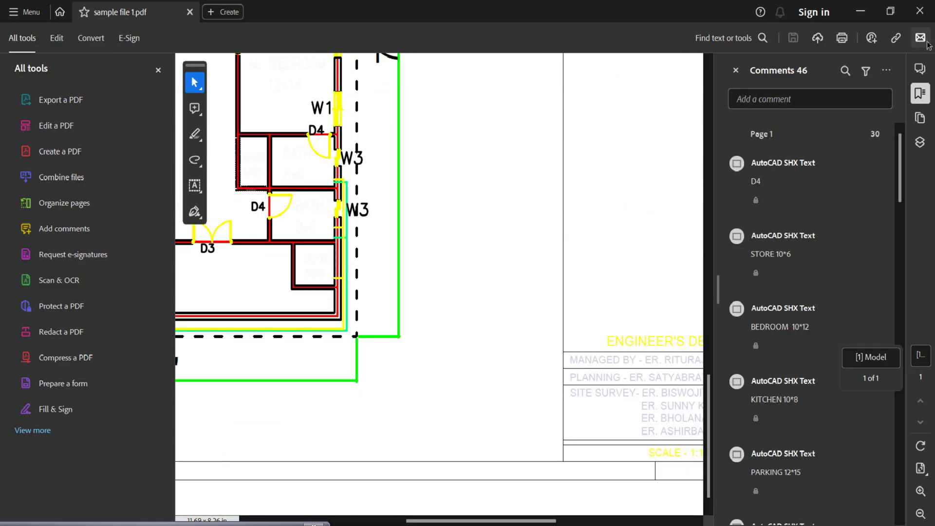
left_click(922, 513)
left_click(921, 513)
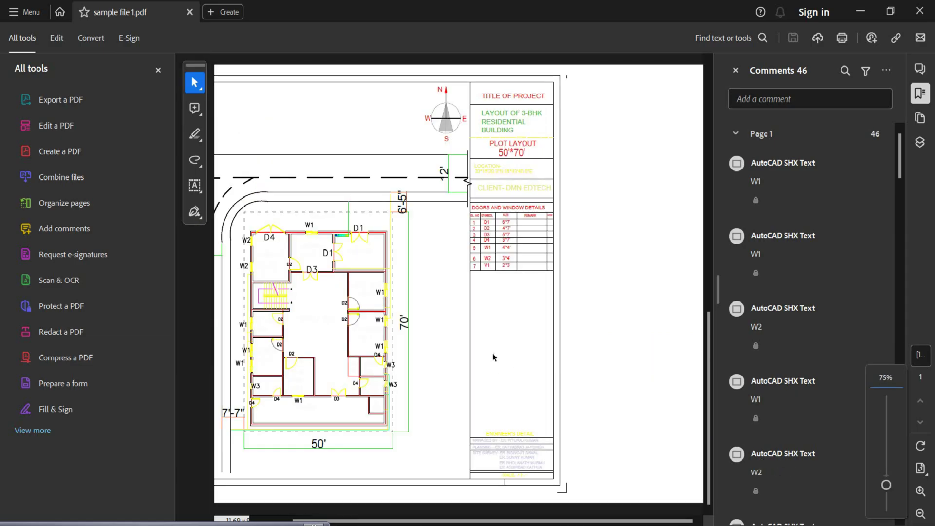
left_click(920, 12)
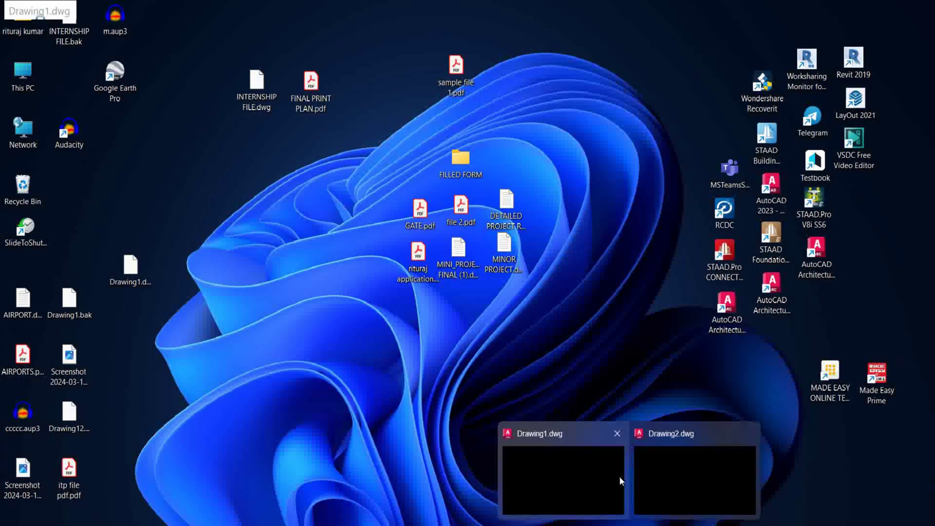
Restore AutoCAD, close Drawing1 without saving and expand the Import choices in Drawing2.
left_click(669, 473)
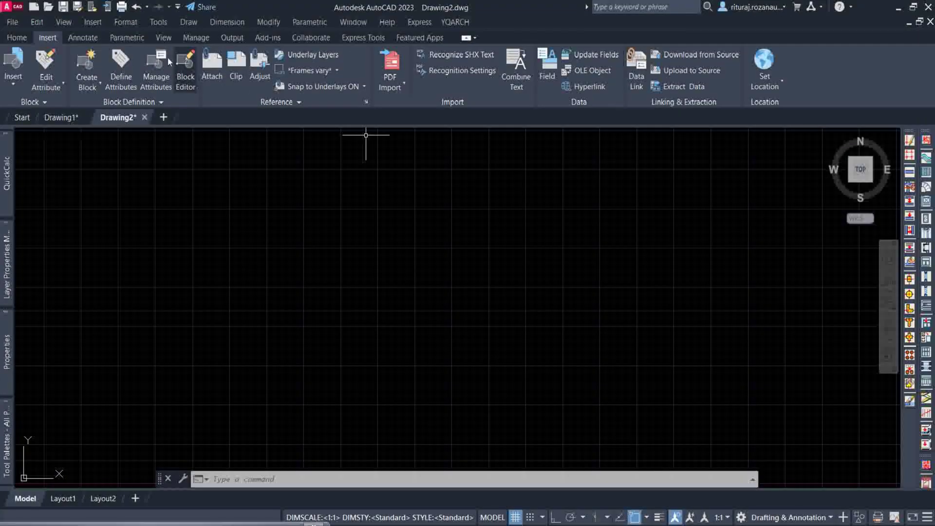
left_click(66, 118)
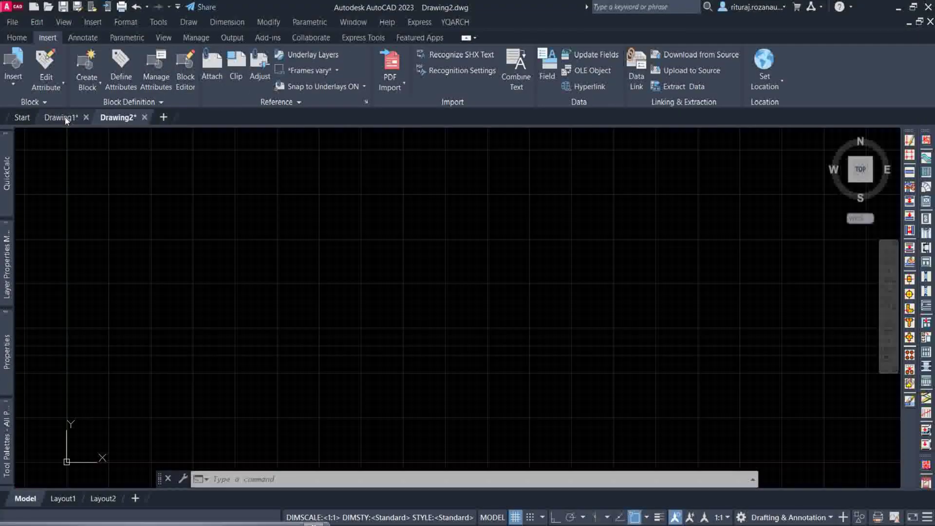
key("Escape")
type("UN")
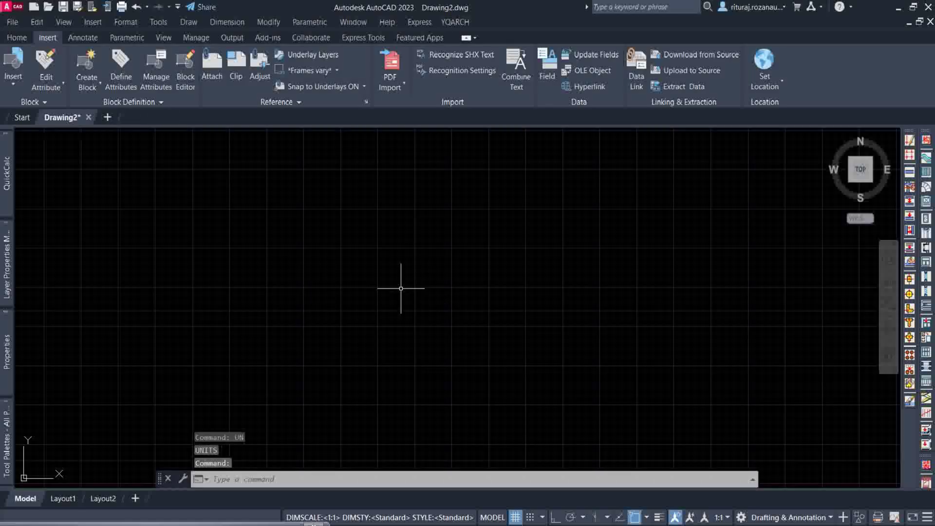
left_click(397, 87)
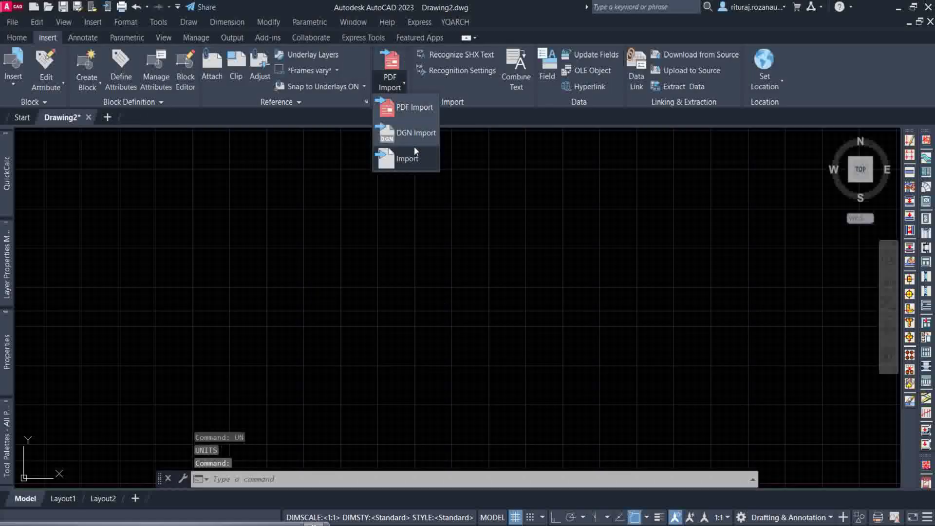
Choose PDF Import and select sample file 1.pdf from the Desktop.
left_click(406, 110)
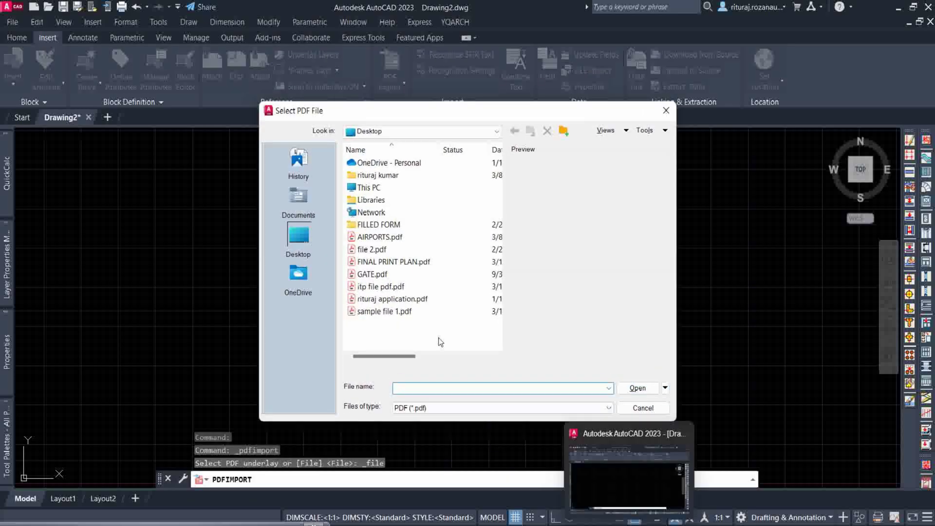
left_click(302, 241)
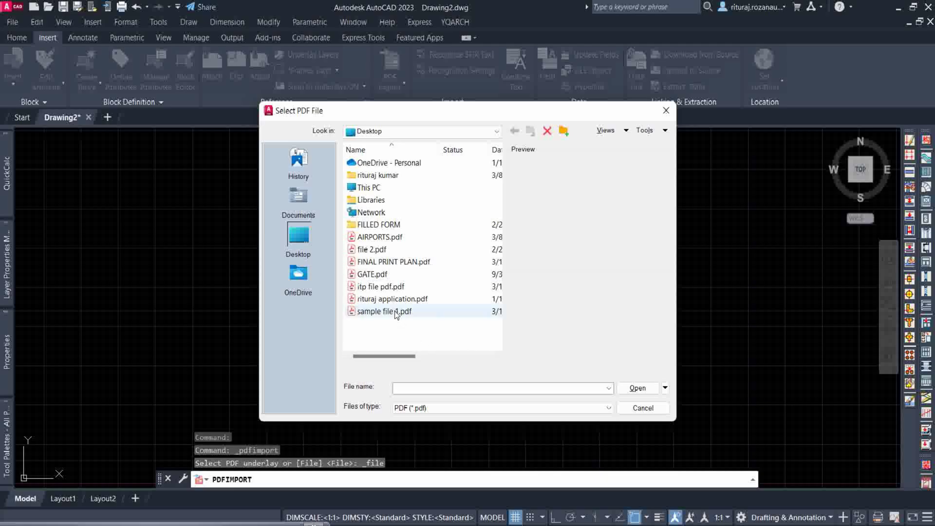
left_click(639, 389)
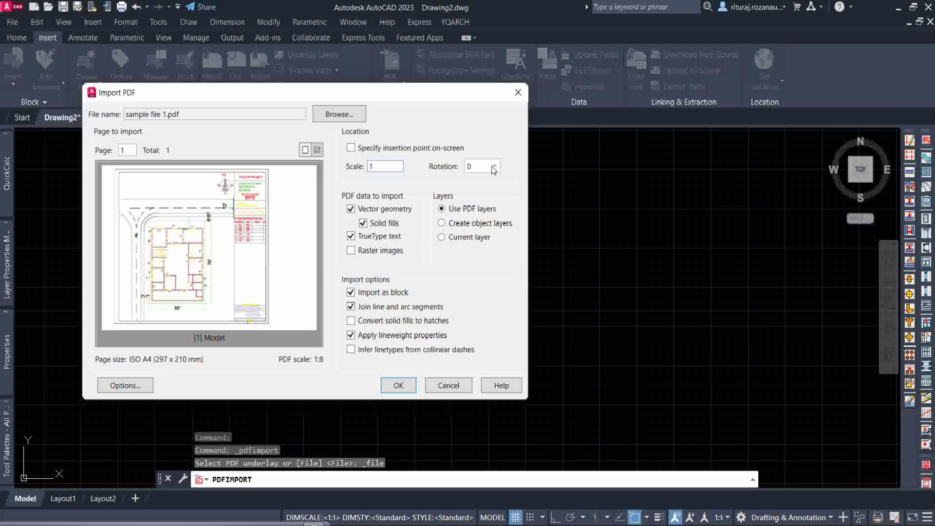
Check the PDF Import Image Location in Options and import page 1 as drawing geometry.
left_click(124, 385)
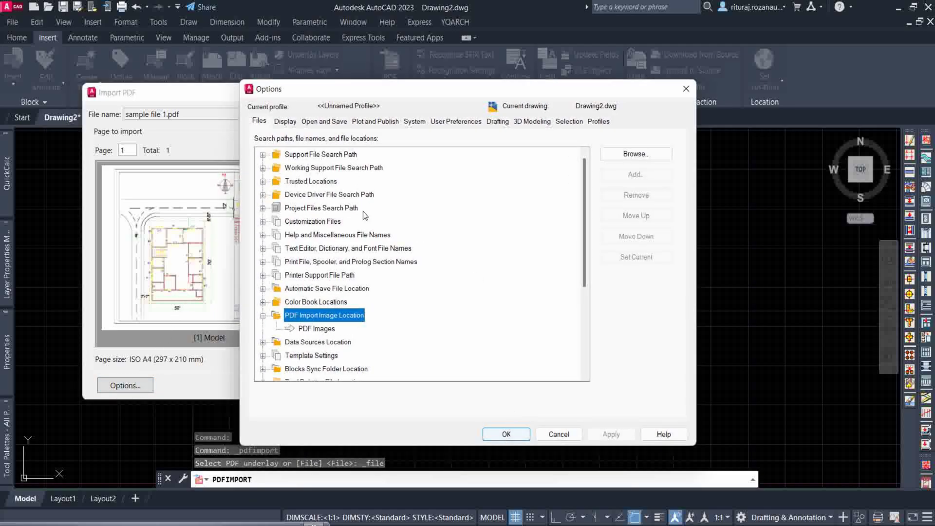
scroll(333, 320, "down", 2)
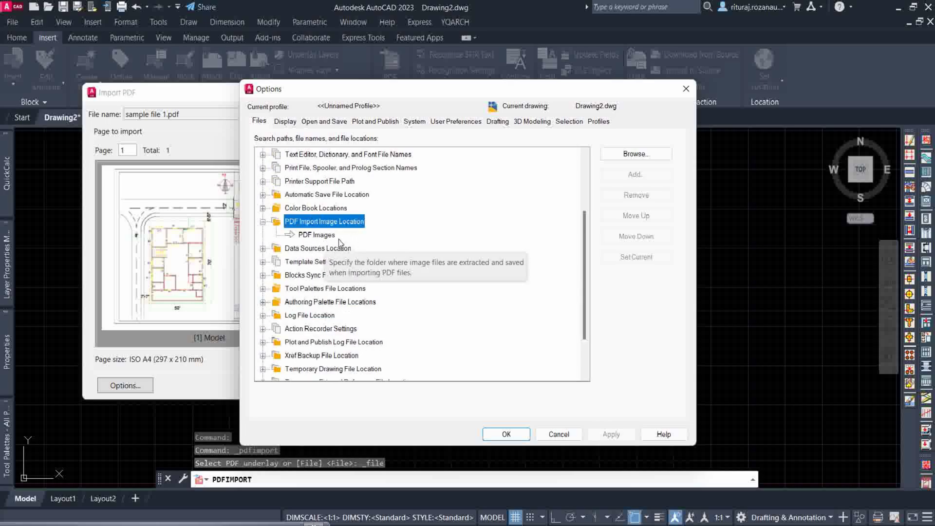
left_click(686, 88)
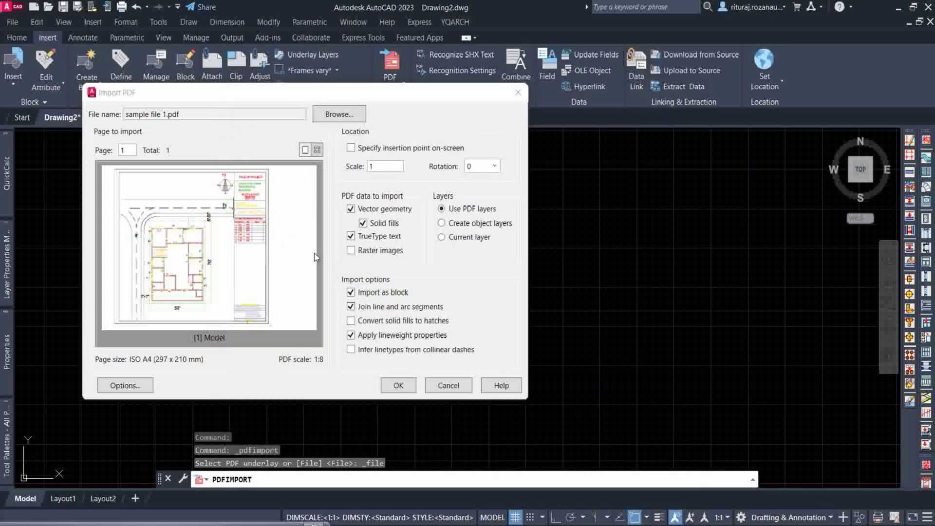
left_click(401, 385)
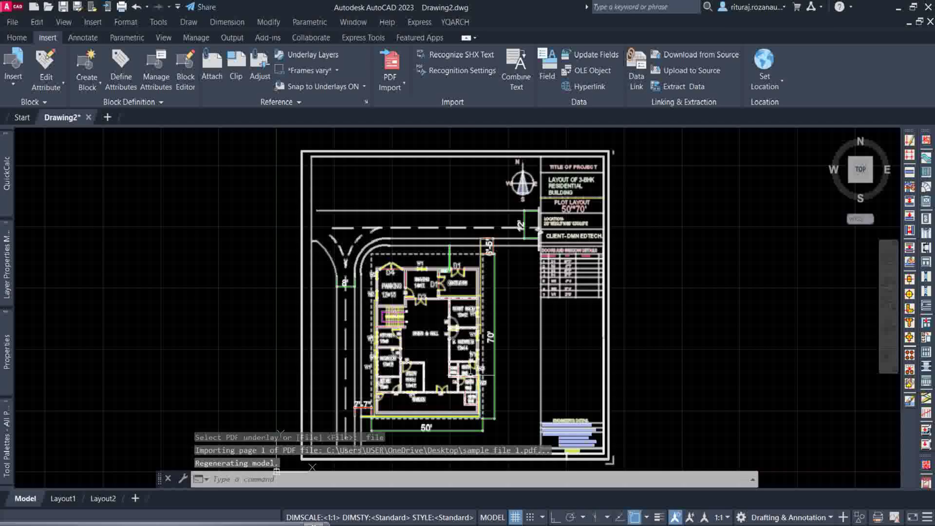
scroll(453, 351, "up", 3)
scroll(380, 324, "up", 3)
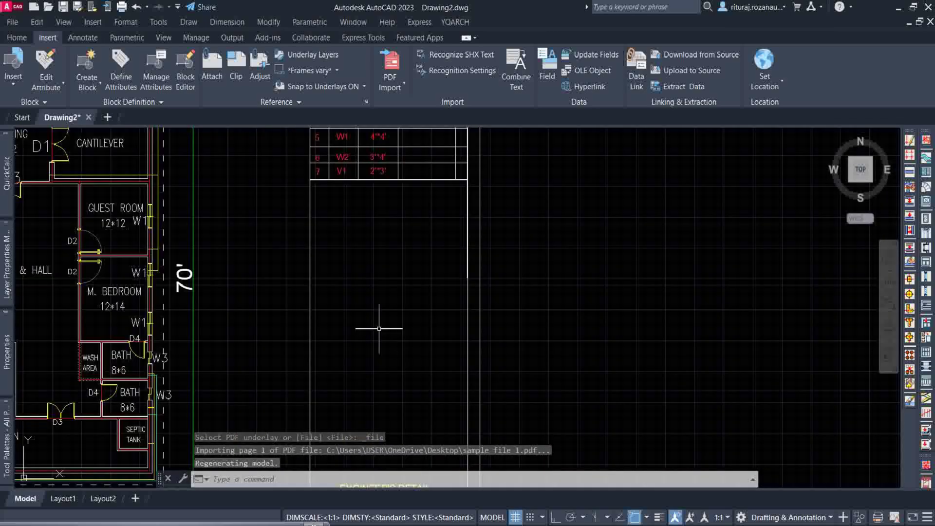
scroll(380, 323, "up", 2)
Pan over the title block and parking/cantilever rooms, then select all imported objects.
middle_click_drag(558, 147, 477, 256)
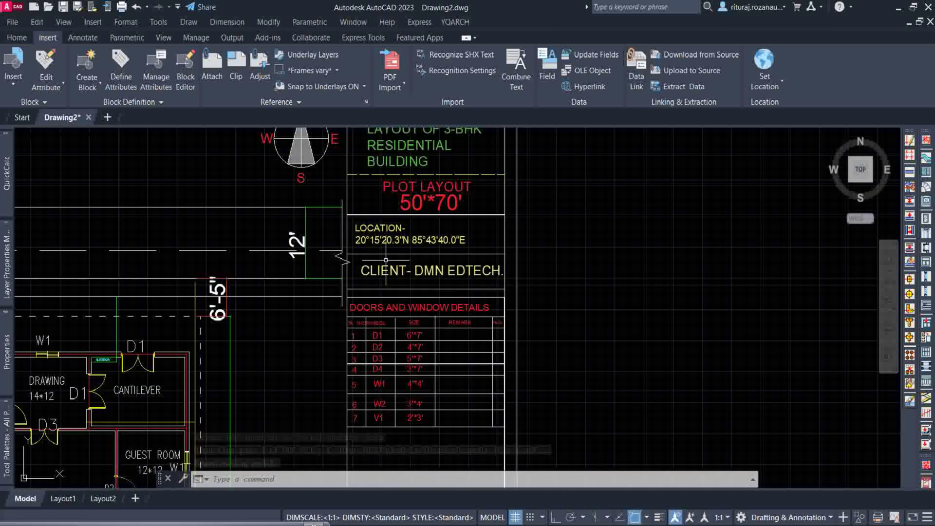
scroll(476, 255, "down", 3)
scroll(477, 256, "down", 2)
scroll(410, 292, "up", 1)
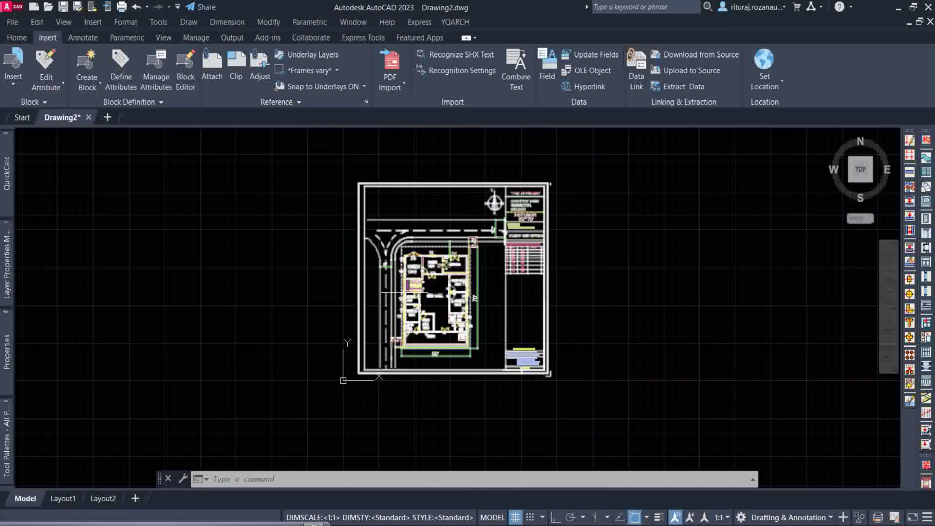
scroll(409, 293, "up", 3)
scroll(409, 292, "up", 3)
scroll(409, 241, "up", 1)
middle_click_drag(409, 183, 409, 241)
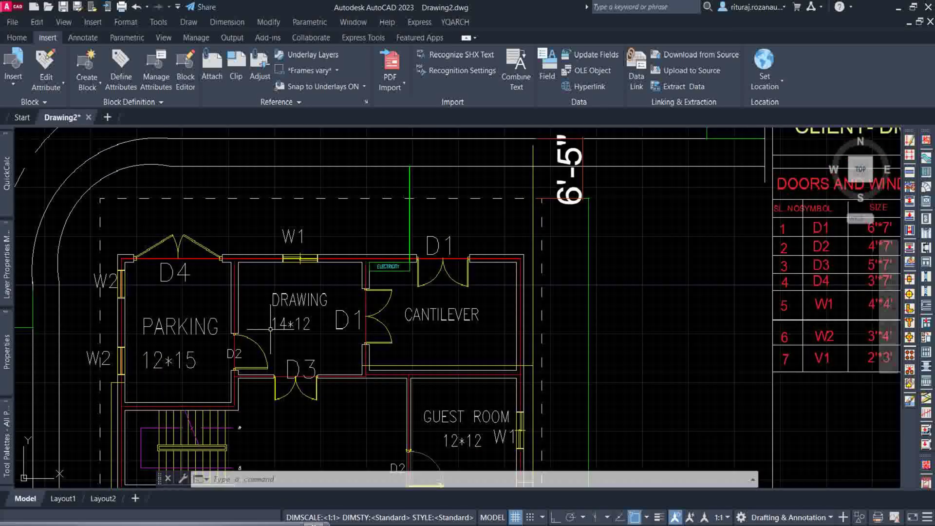
scroll(409, 241, "up", 1)
key("ctrl+a")
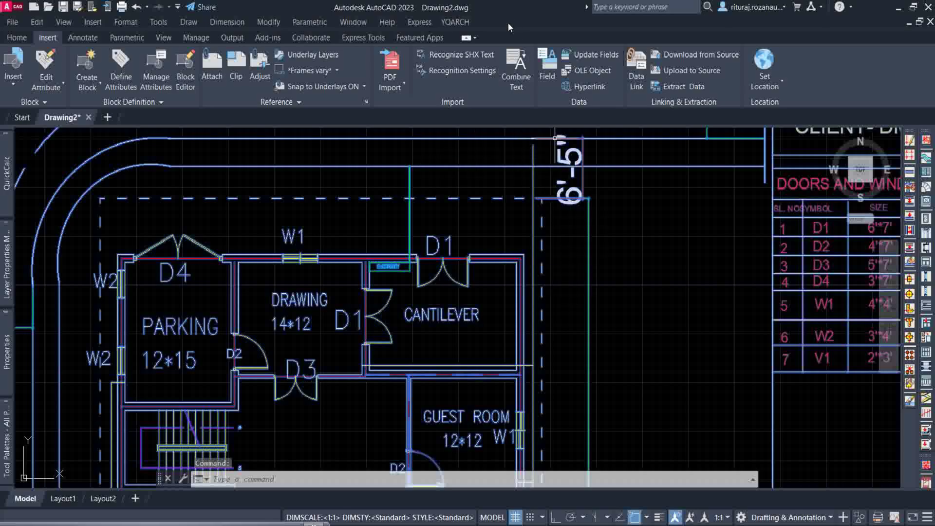
Clear the selection and turn on PDF_Layer2 from the Home layer list.
key("Escape")
left_click(16, 38)
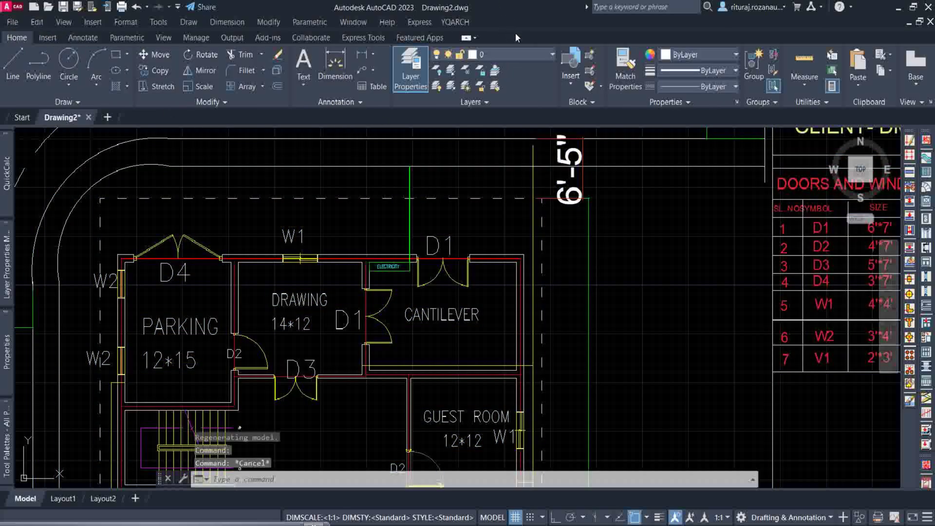
left_click(527, 53)
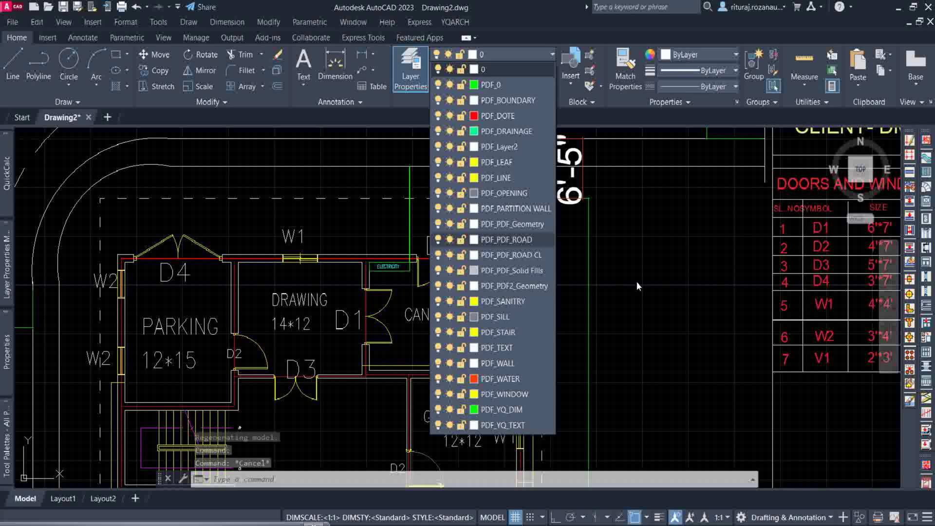
scroll(636, 281, "down", 5)
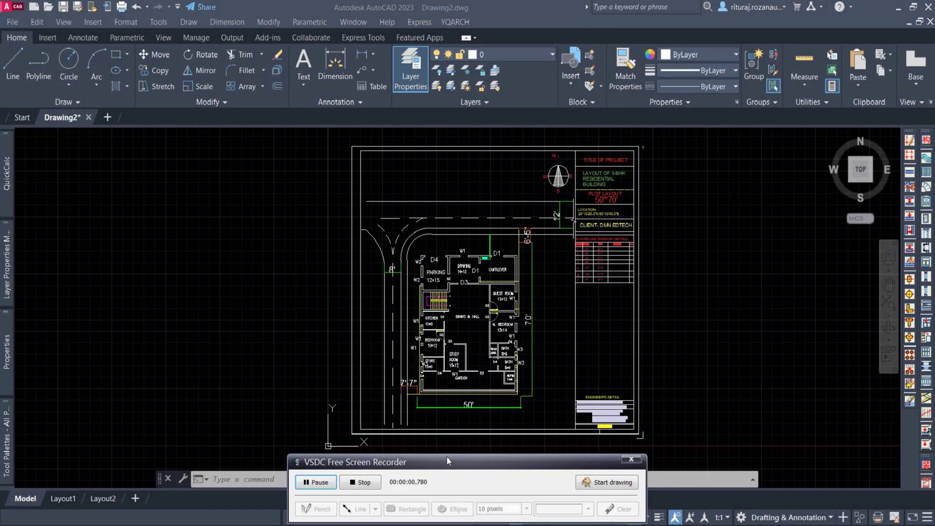
left_click_drag(447, 461, 126, 523)
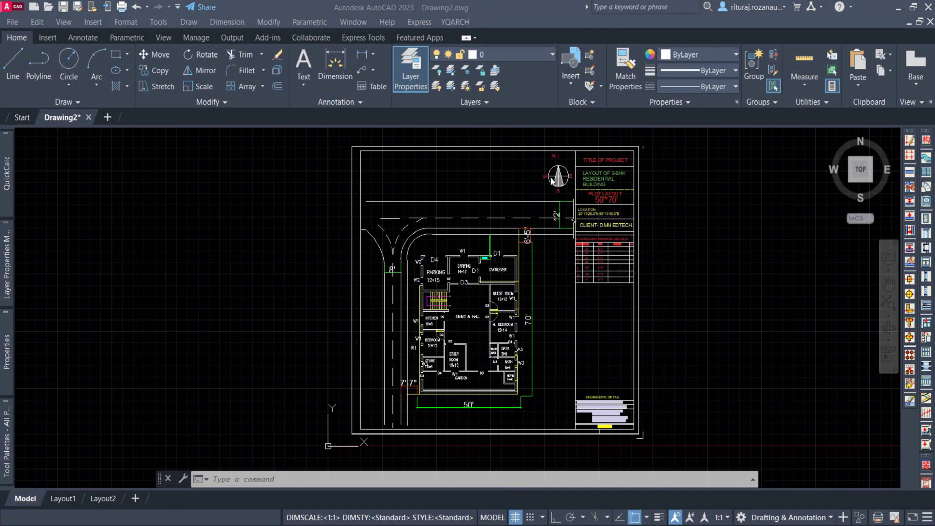
Turn on the PDF_WINDOW layer, frame the whole plan and start plotting the model (Ctrl+P).
left_click(497, 56)
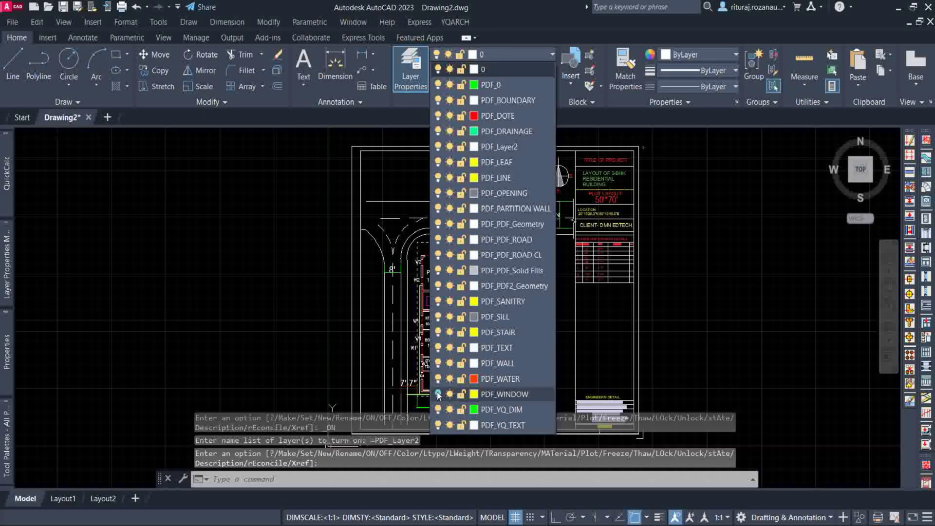
left_click(592, 360)
middle_click_drag(593, 360, 538, 335)
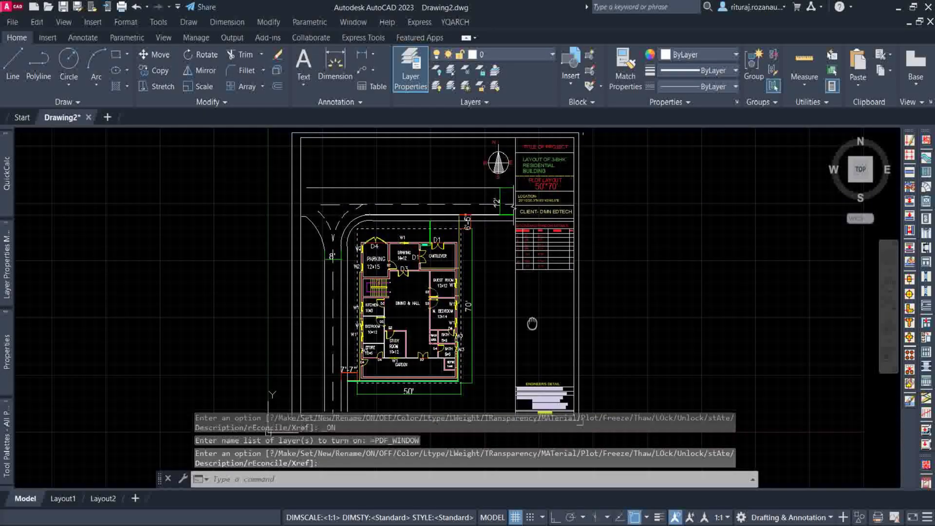
key("ctrl+p")
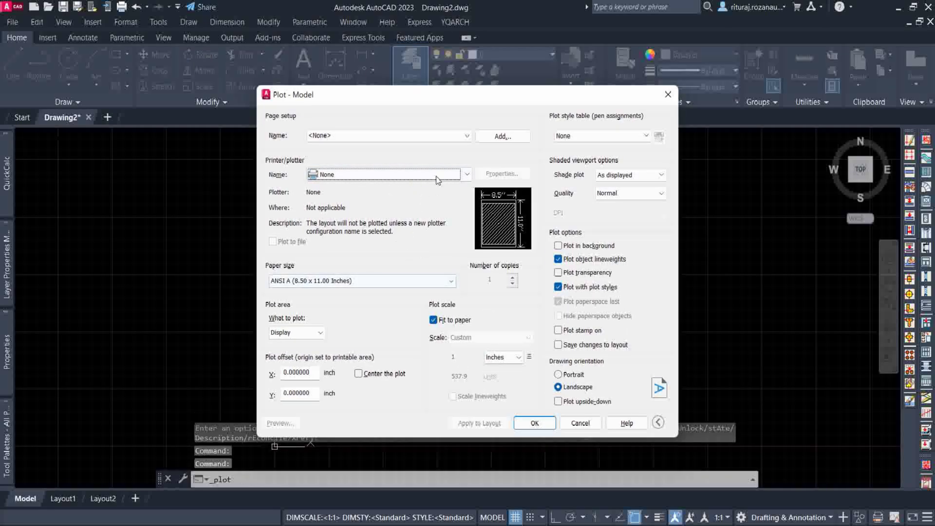
Choose the AutoCAD PDF (General Documentation).pc3 printer with ISO A4 paper.
key("alt+Down")
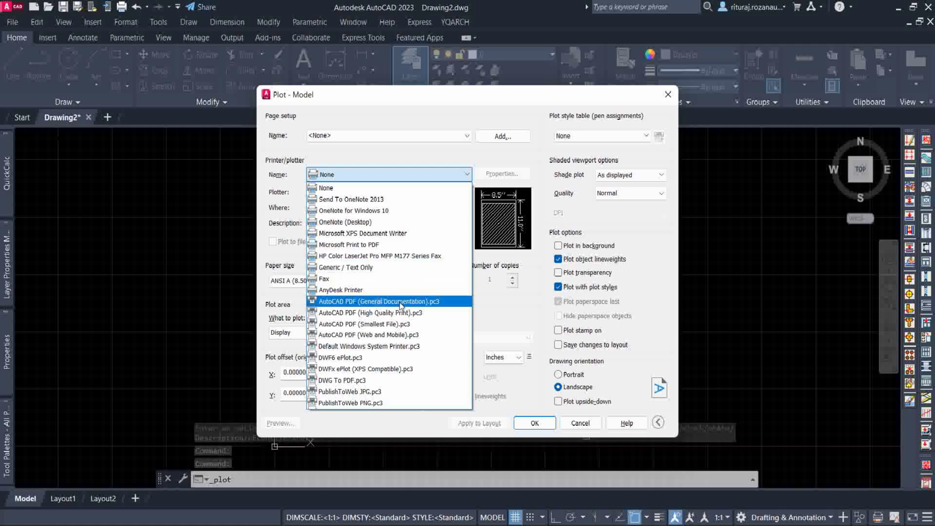
left_click(385, 301)
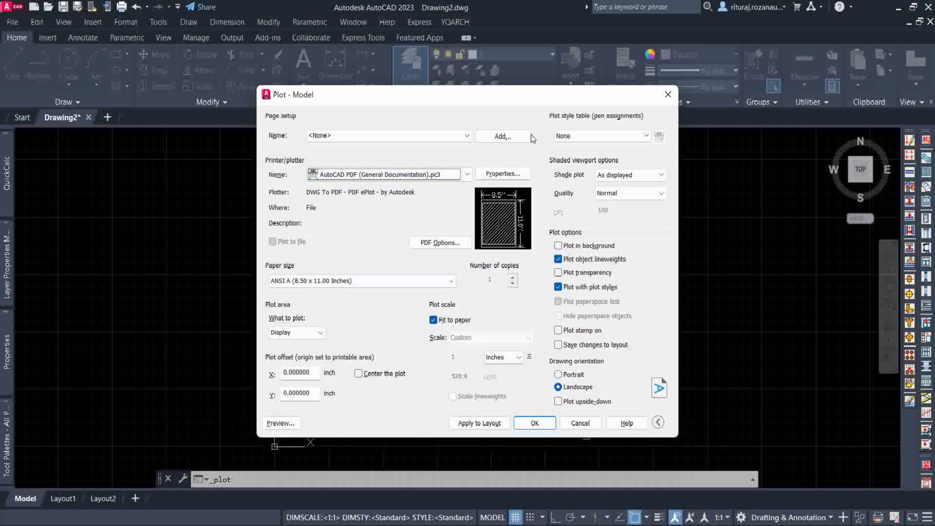
left_click(353, 280)
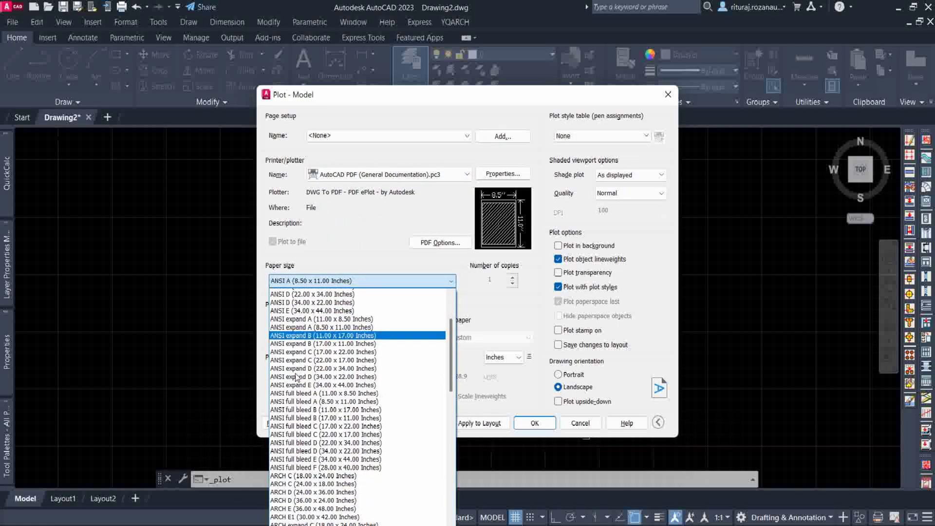
scroll(354, 329, "down", 8)
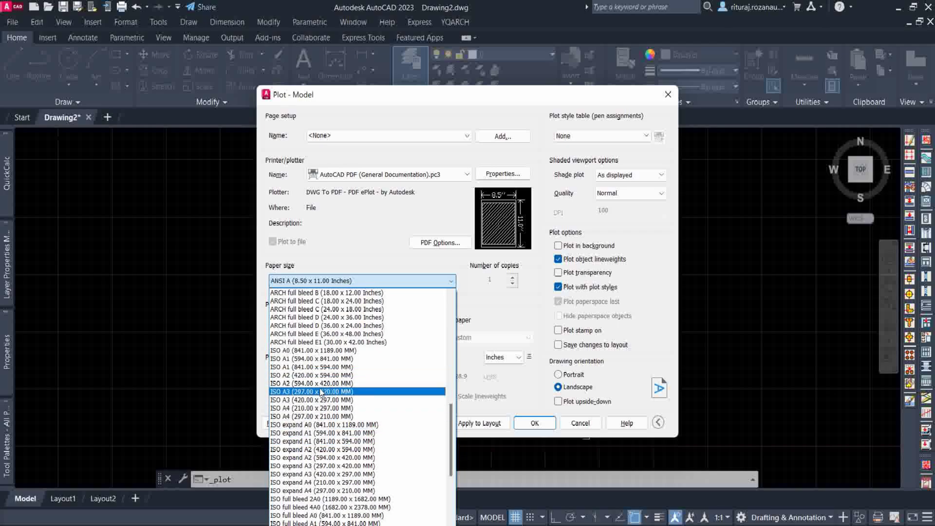
left_click(312, 409)
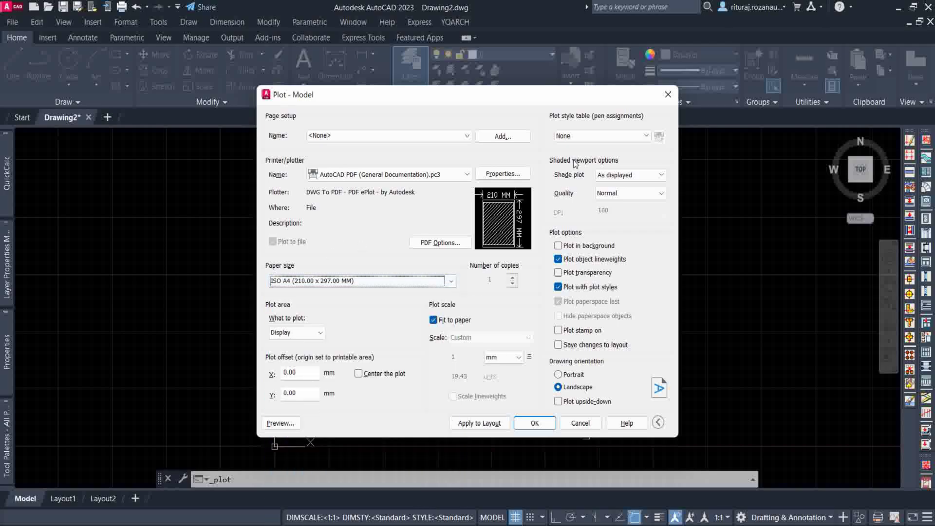
Set the plot style to monochrome.ctb and assign it to all layouts.
left_click(601, 136)
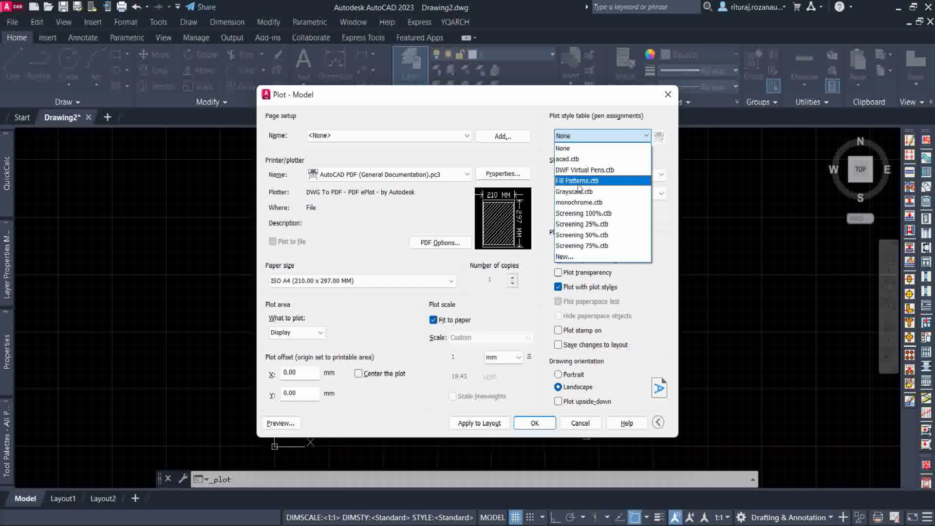
left_click(579, 202)
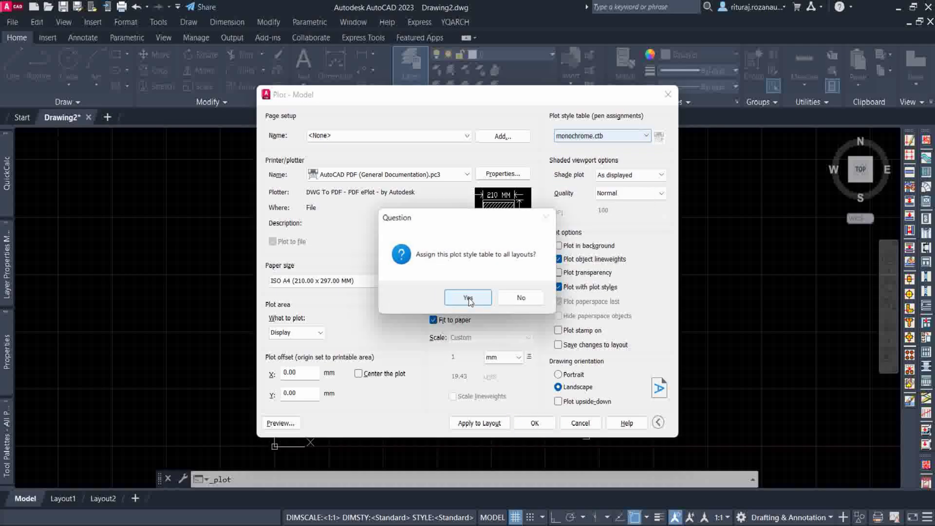
left_click(469, 298)
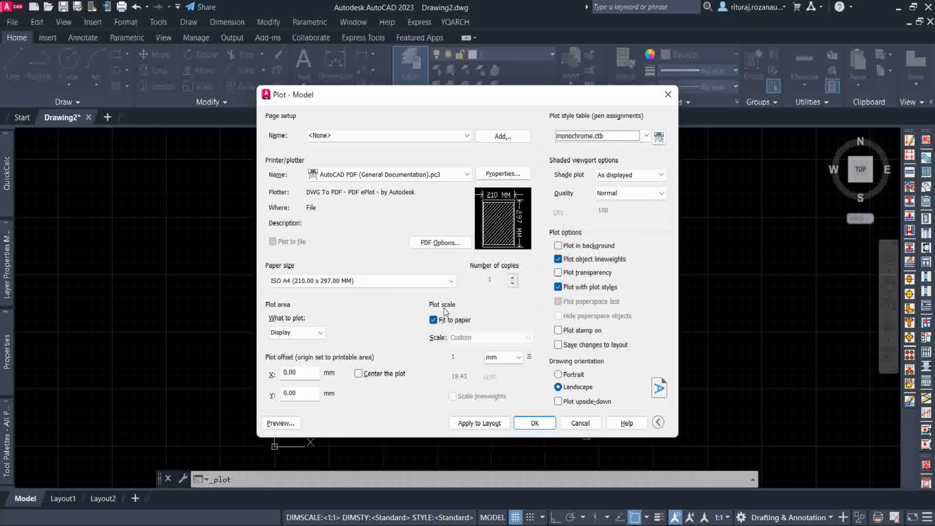
Plot a Window picked from the sheet border's top-left to bottom-right corner and preview it.
left_click(296, 333)
left_click(290, 370)
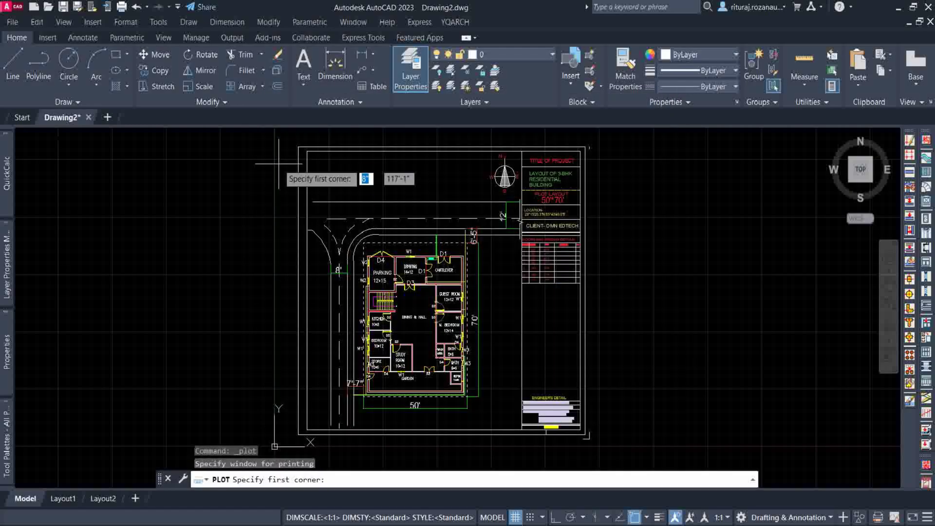
left_click(295, 136)
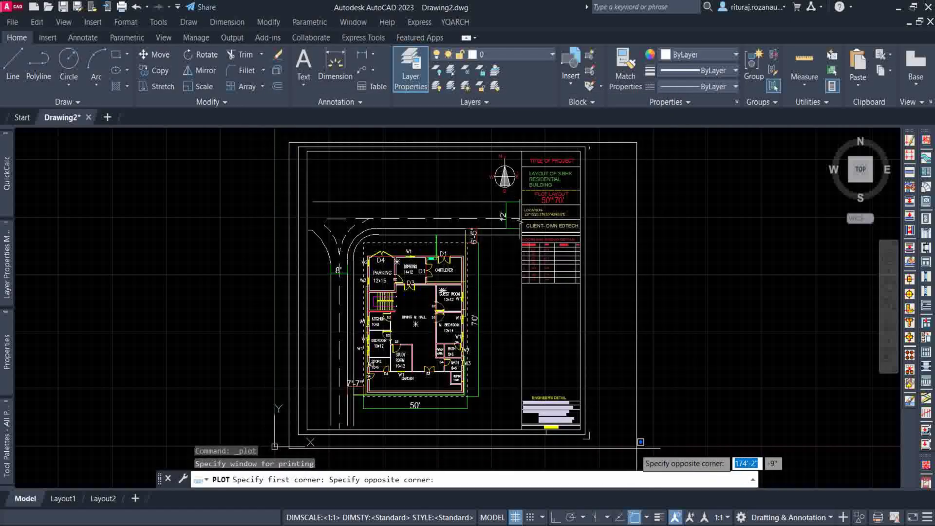
left_click(605, 432)
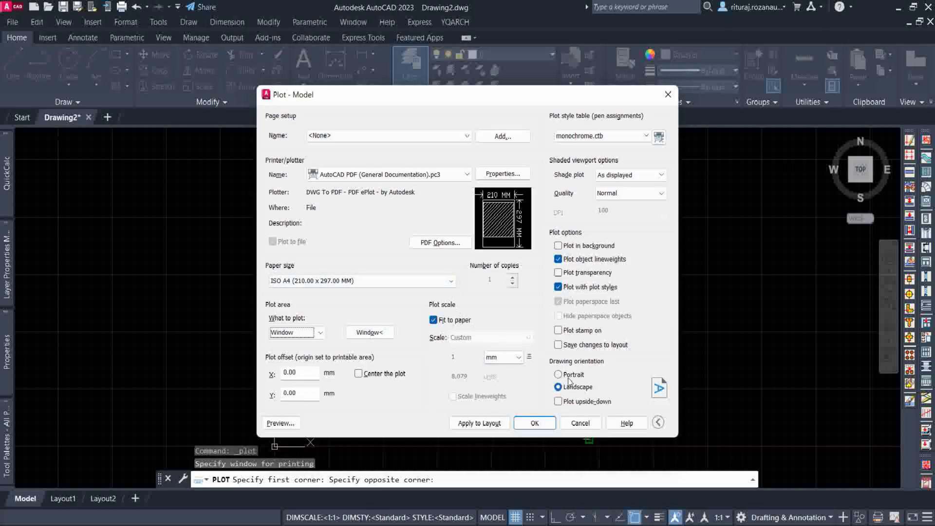
left_click(281, 423)
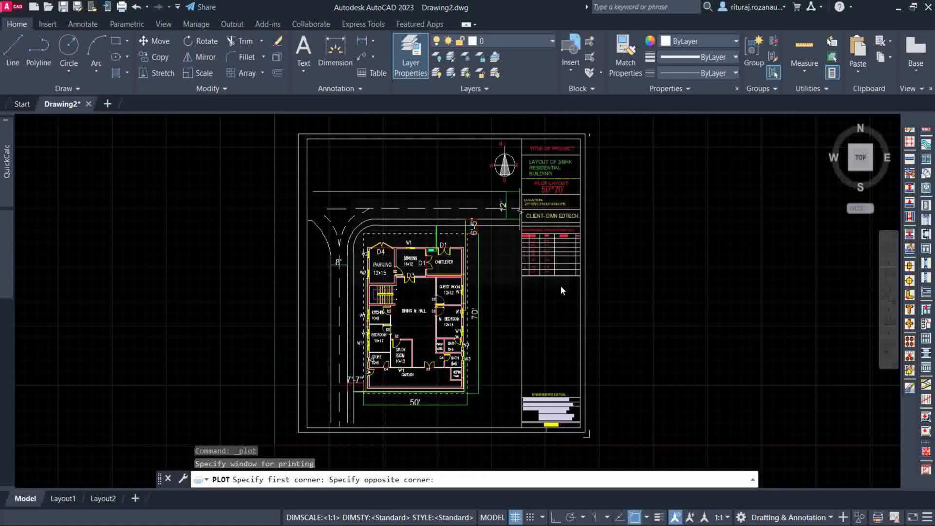
scroll(469, 311, "up", 5)
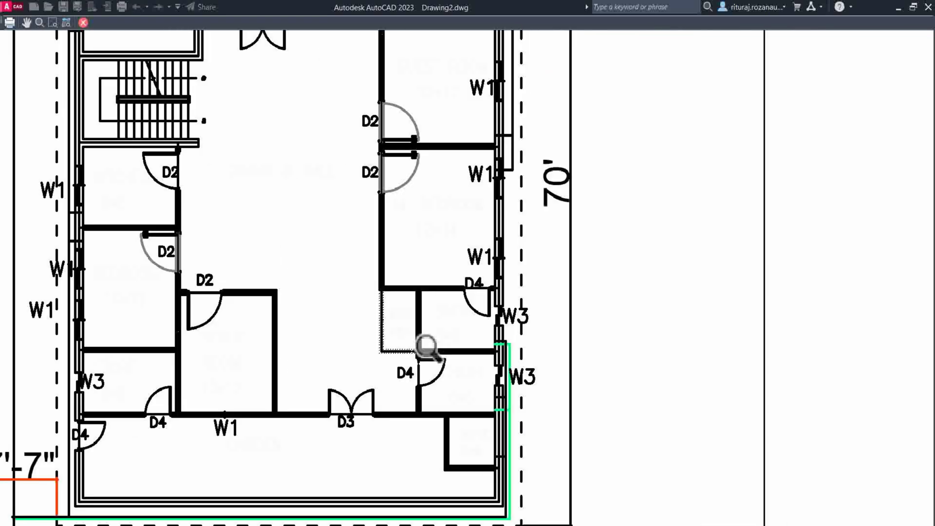
scroll(470, 311, "down", 2)
scroll(619, 204, "down", 2)
scroll(624, 205, "down", 2)
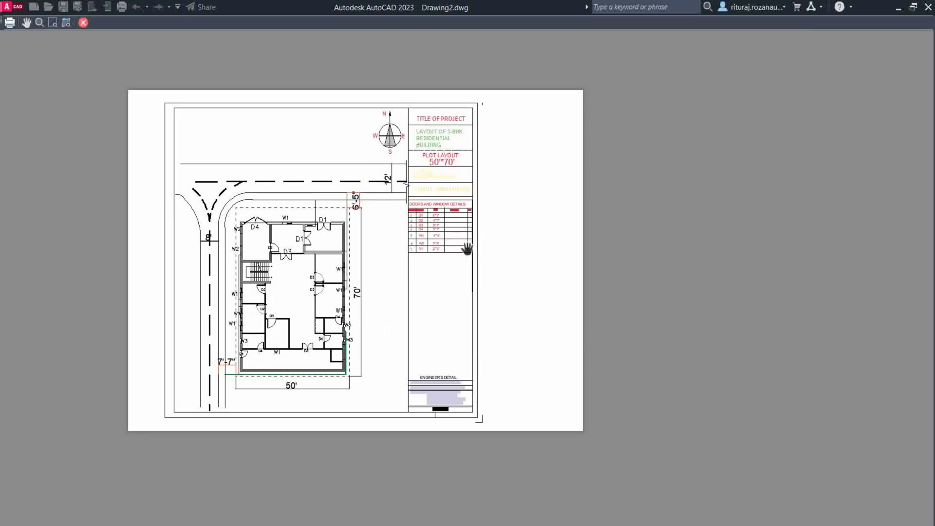
scroll(460, 410, "up", 4)
scroll(417, 343, "up", 2)
scroll(215, 124, "down", 7)
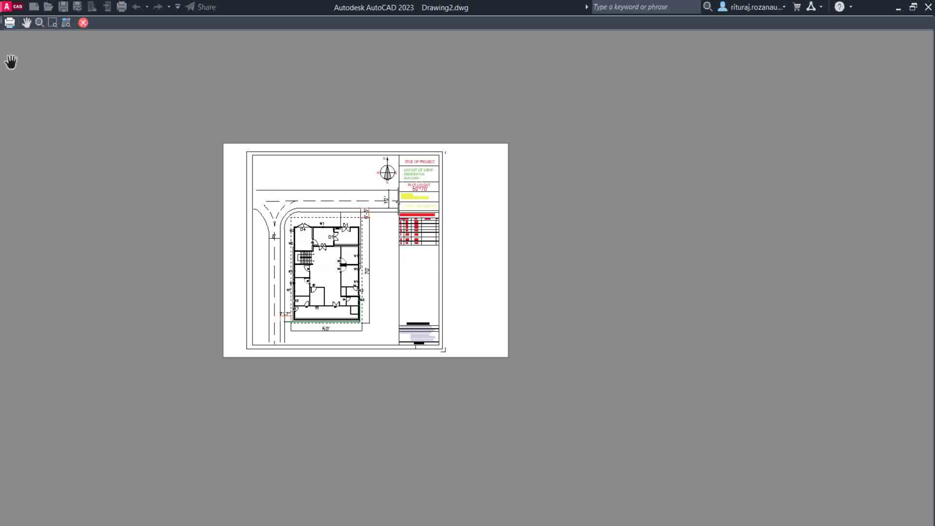
Send the previewed A4 sheet to plot and confirm the PDF file location for Drawing2.
left_click(11, 23)
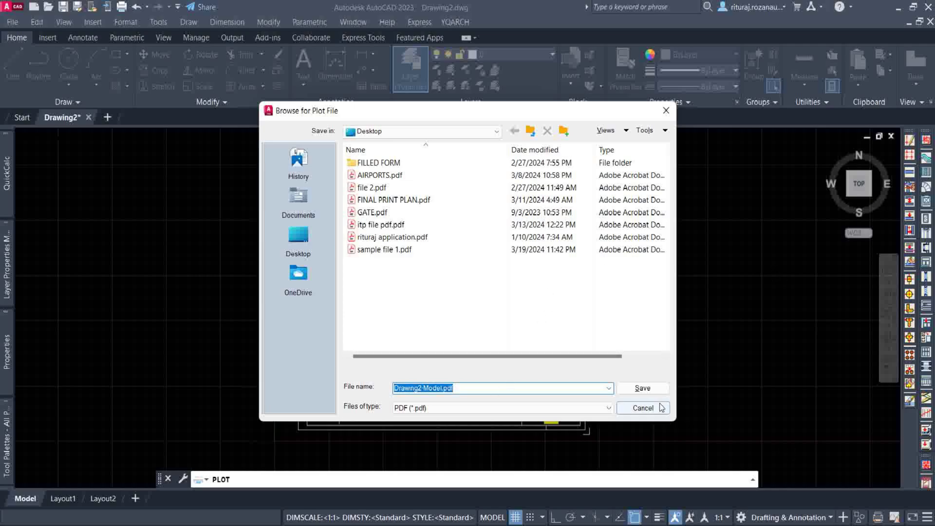
left_click(641, 408)
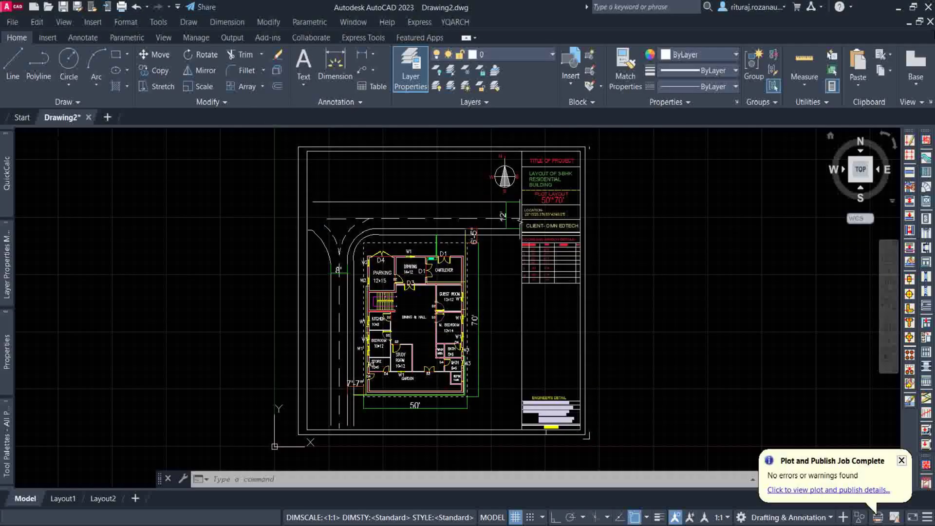